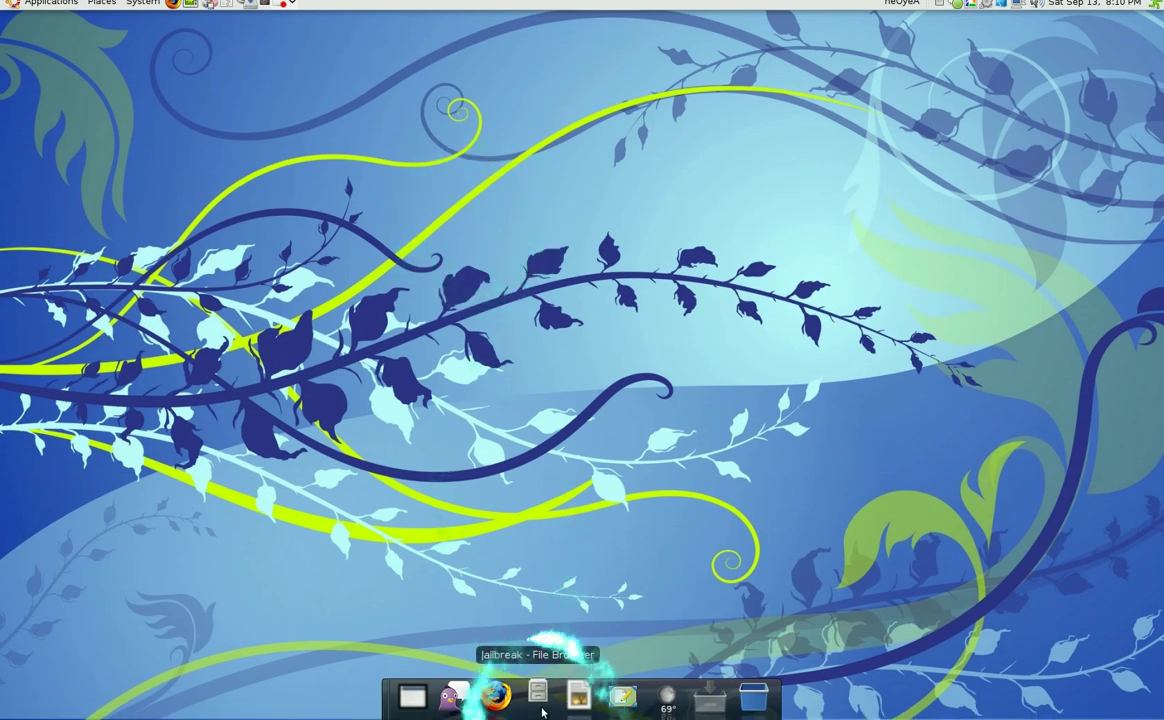
Open the Jailbreak folder in the Nautilus file browser from the dock
{"action": "left_click", "coordinate": [541, 707]}
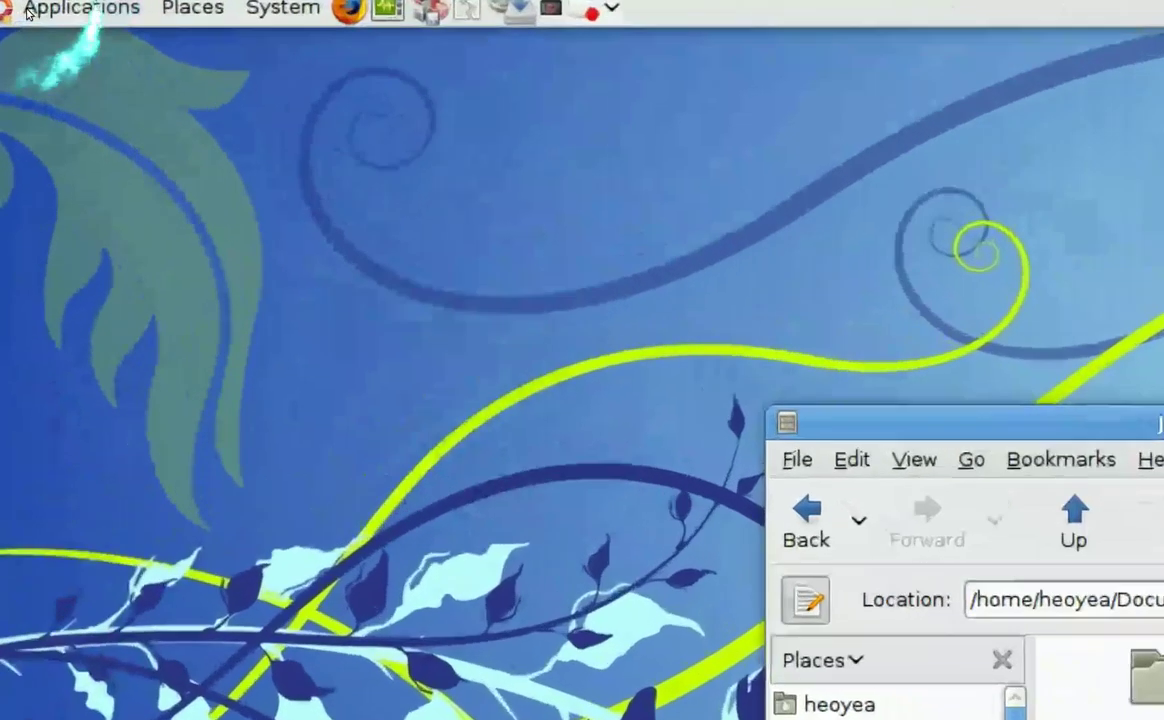
Launch OpenOffice.org Word Processor from the Applications > Office menu
{"action": "left_click", "coordinate": [30, 10]}
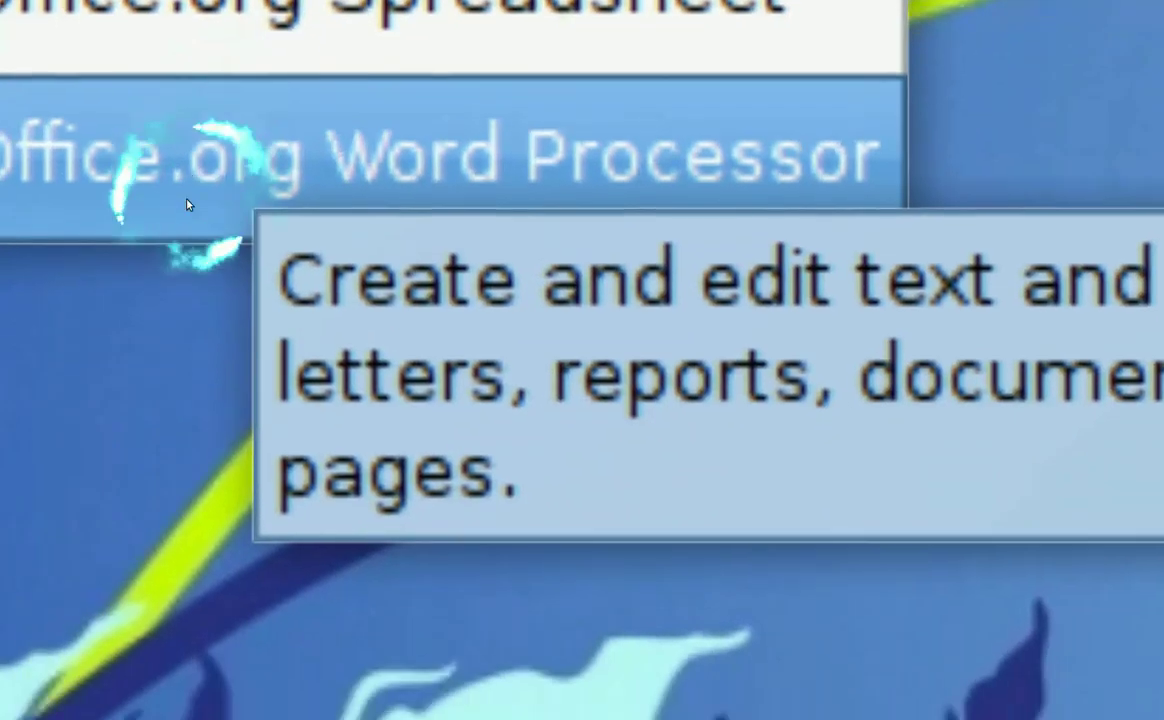
{"action": "left_click", "coordinate": [195, 194]}
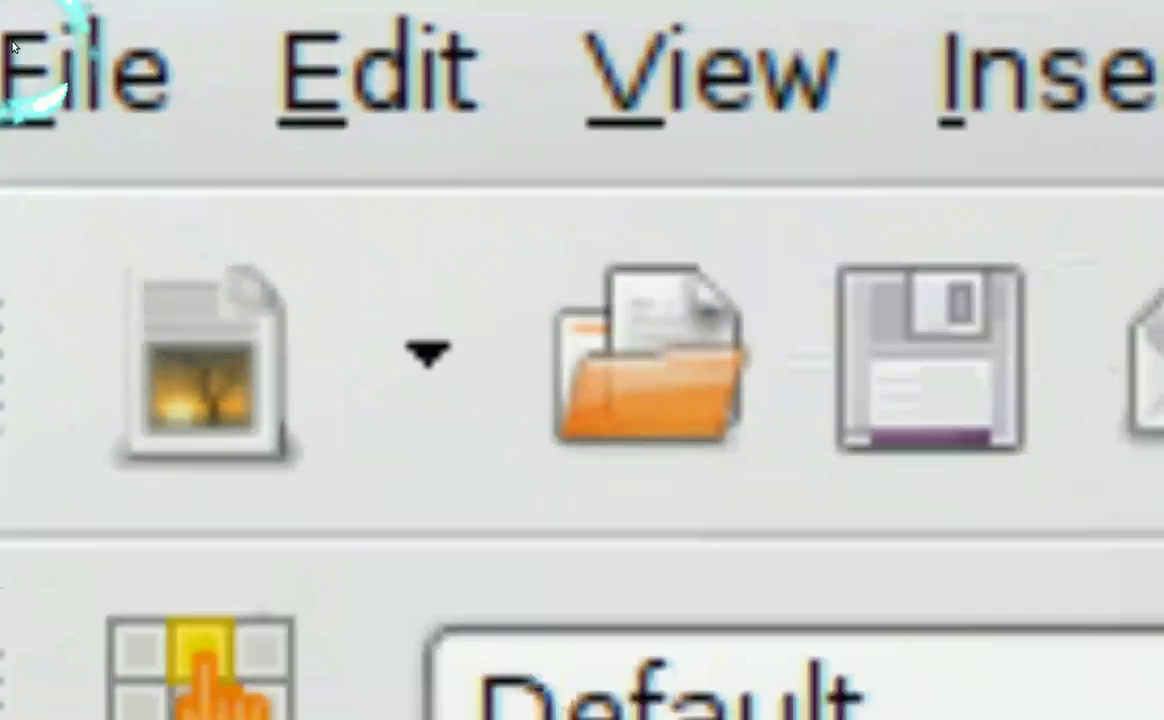
Bring up the Save dialog from the File menu, defaulting to ODF Text Document (.odt)
{"action": "left_click", "coordinate": [12, 47]}
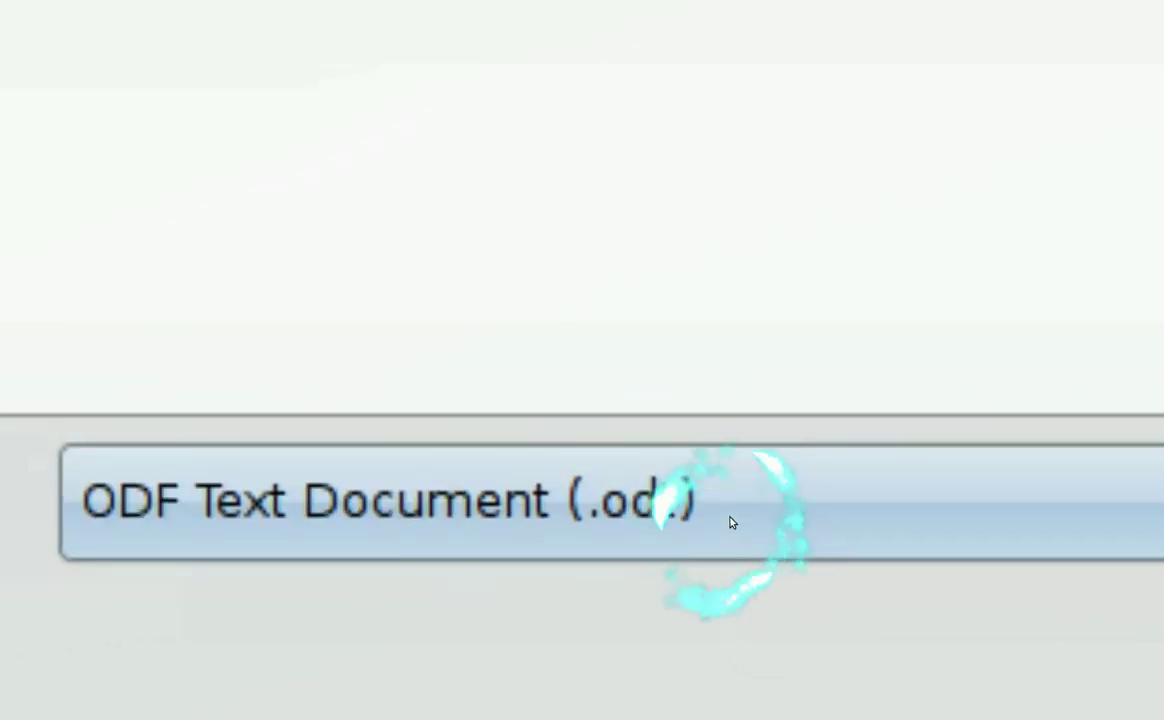
Pick Microsoft Word 97/2000/XP (.doc) as the file type, then cancel without saving
{"action": "left_click", "coordinate": [731, 522]}
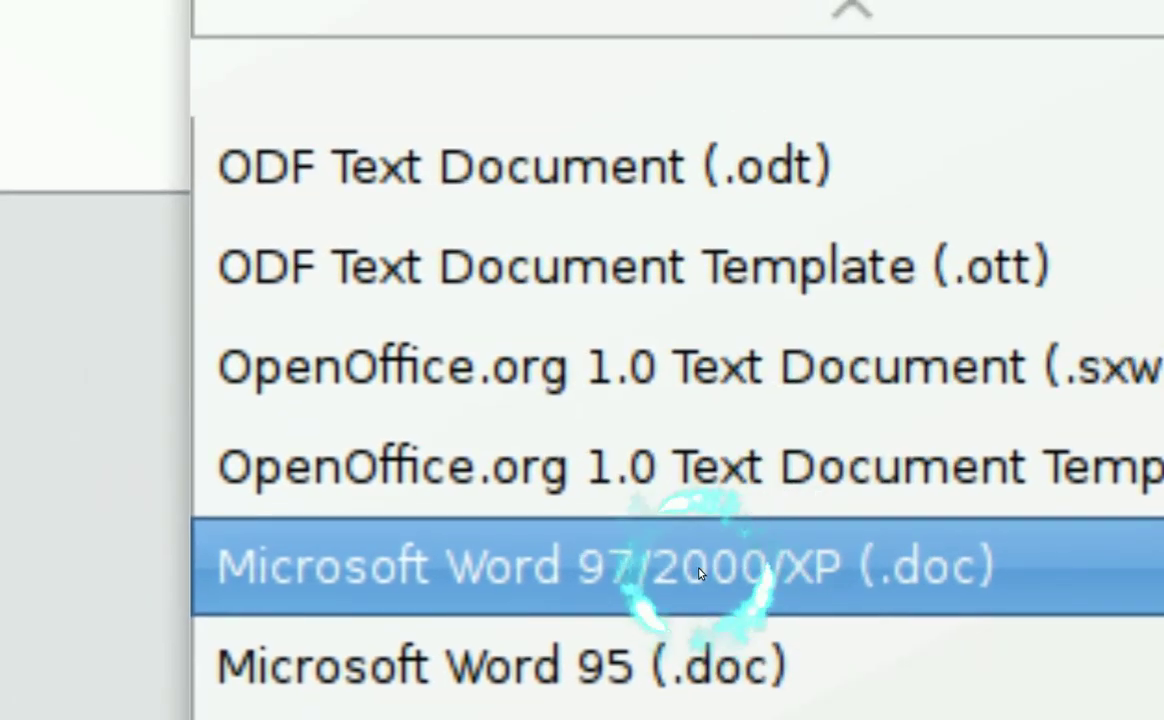
{"action": "left_click", "coordinate": [700, 573]}
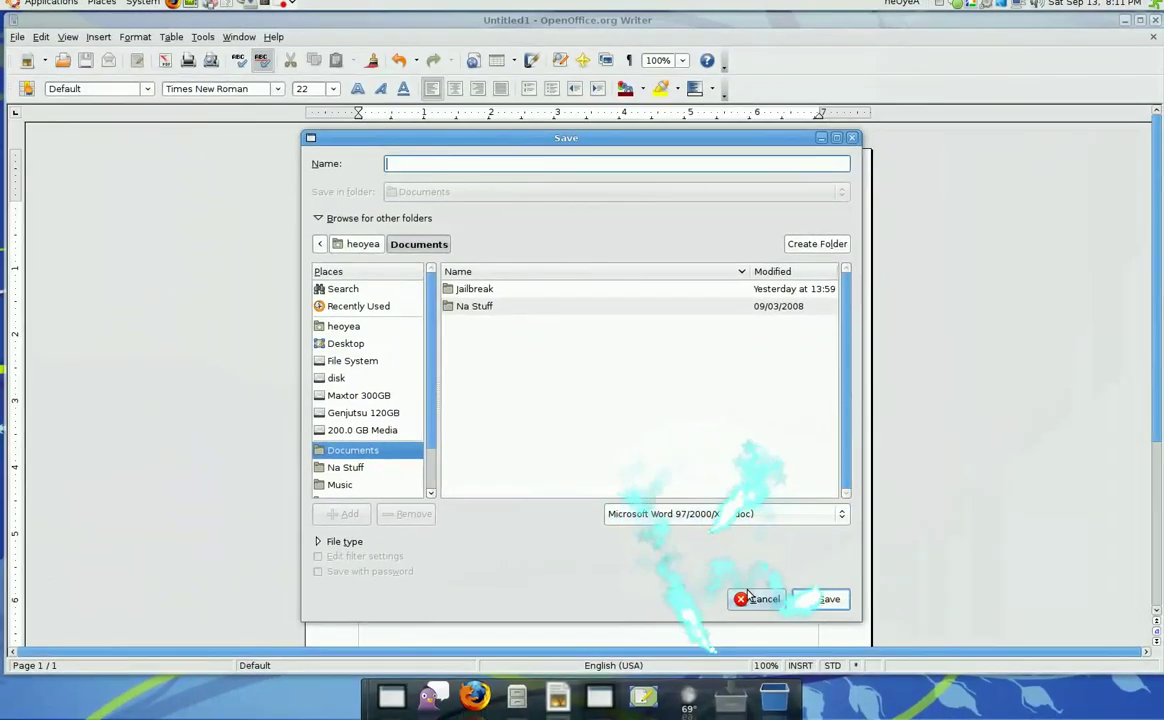
{"action": "left_click", "coordinate": [758, 600]}
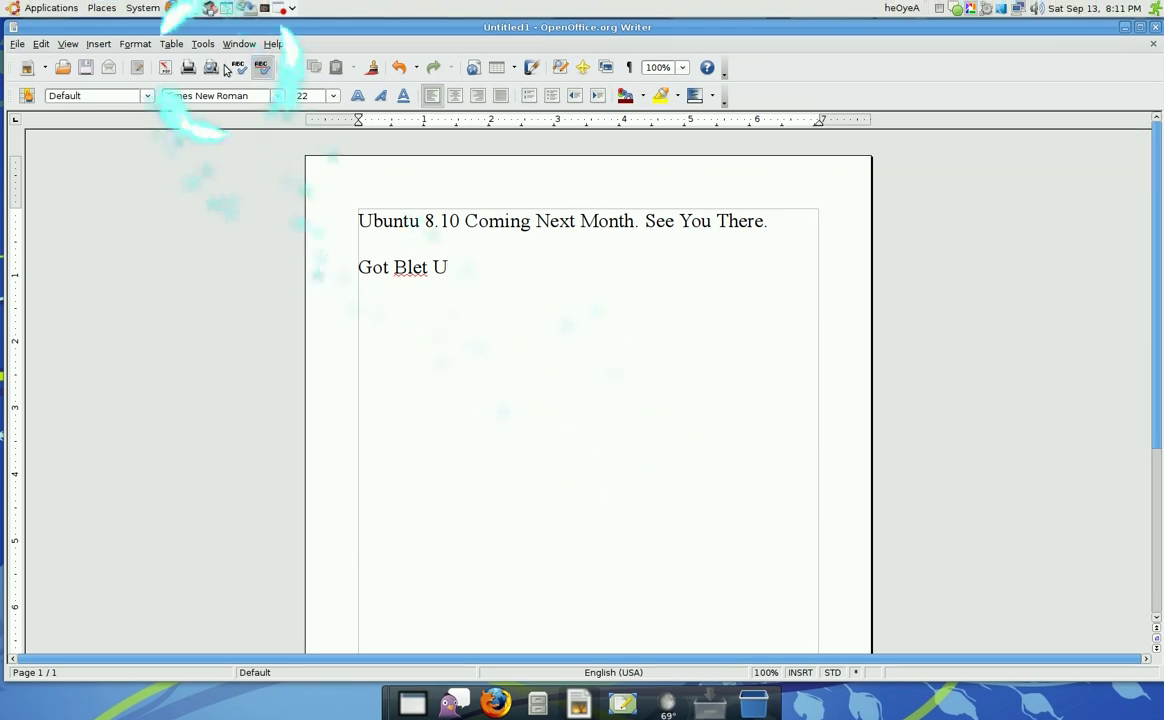
Open Tools > Options and navigate to the Load/Save > General page
{"action": "scroll", "coordinate": [201, 47], "scroll_direction": "up", "scroll_amount": 5}
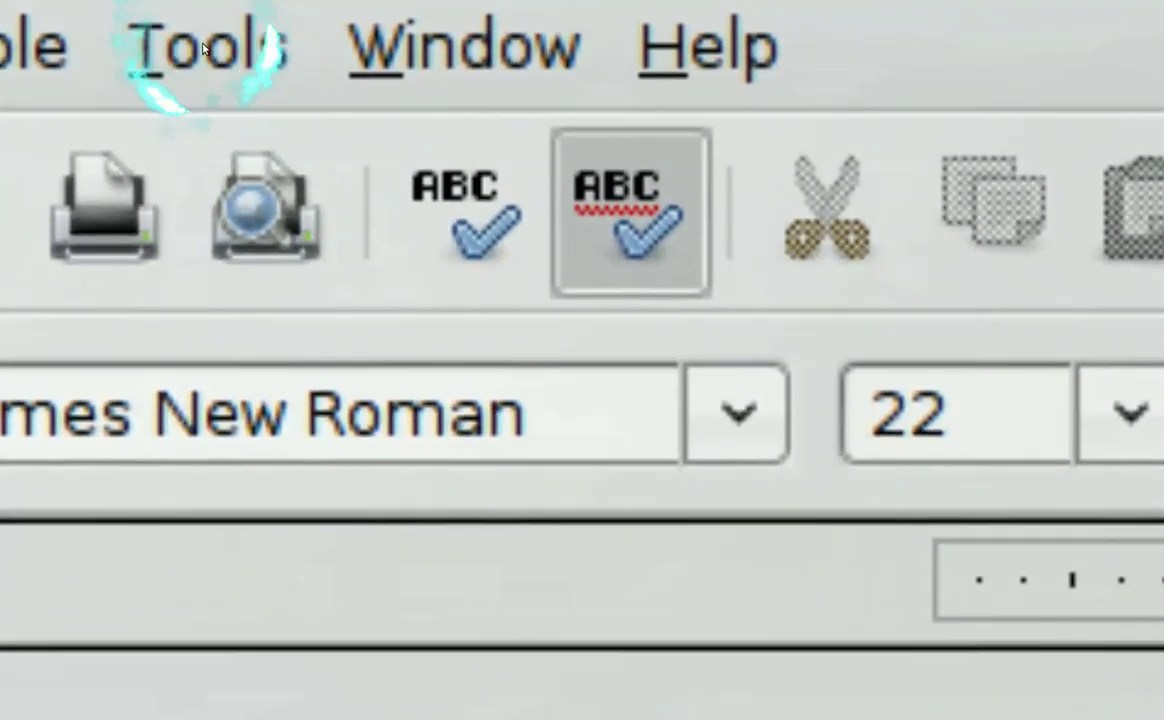
{"action": "left_click", "coordinate": [207, 78]}
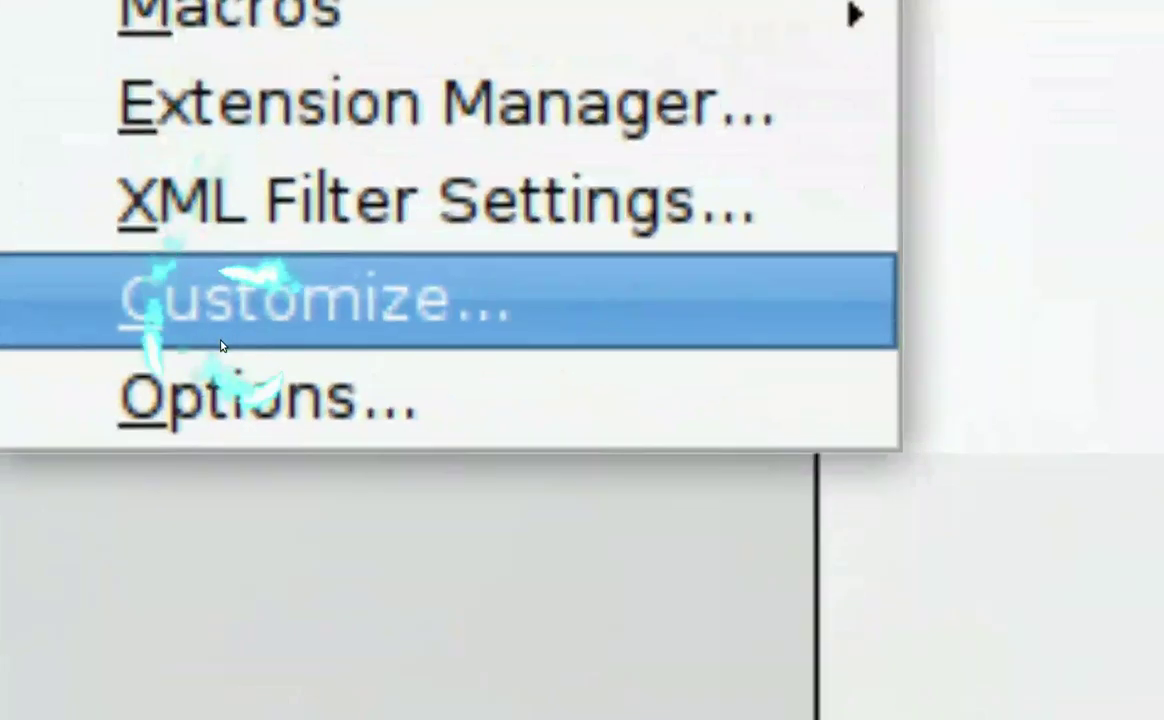
{"action": "left_click", "coordinate": [208, 356]}
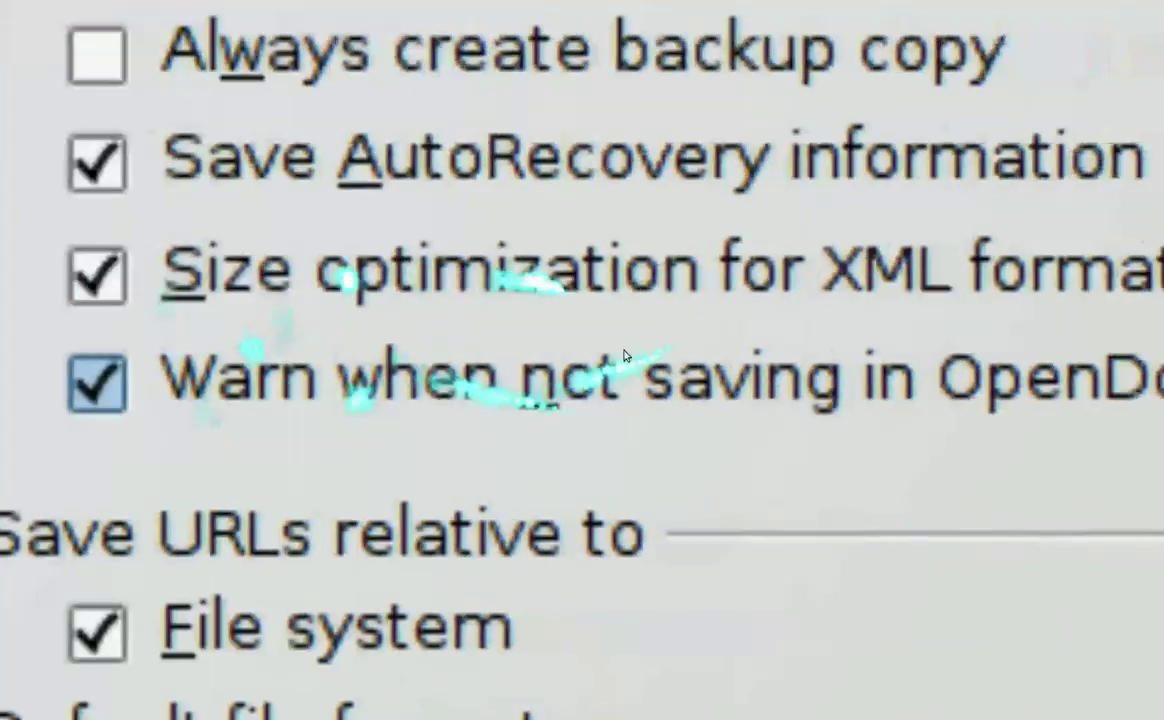
{"action": "scroll", "coordinate": [668, 355], "scroll_direction": "down", "scroll_amount": 1}
{"action": "scroll", "coordinate": [668, 355], "scroll_direction": "down", "scroll_amount": 4}
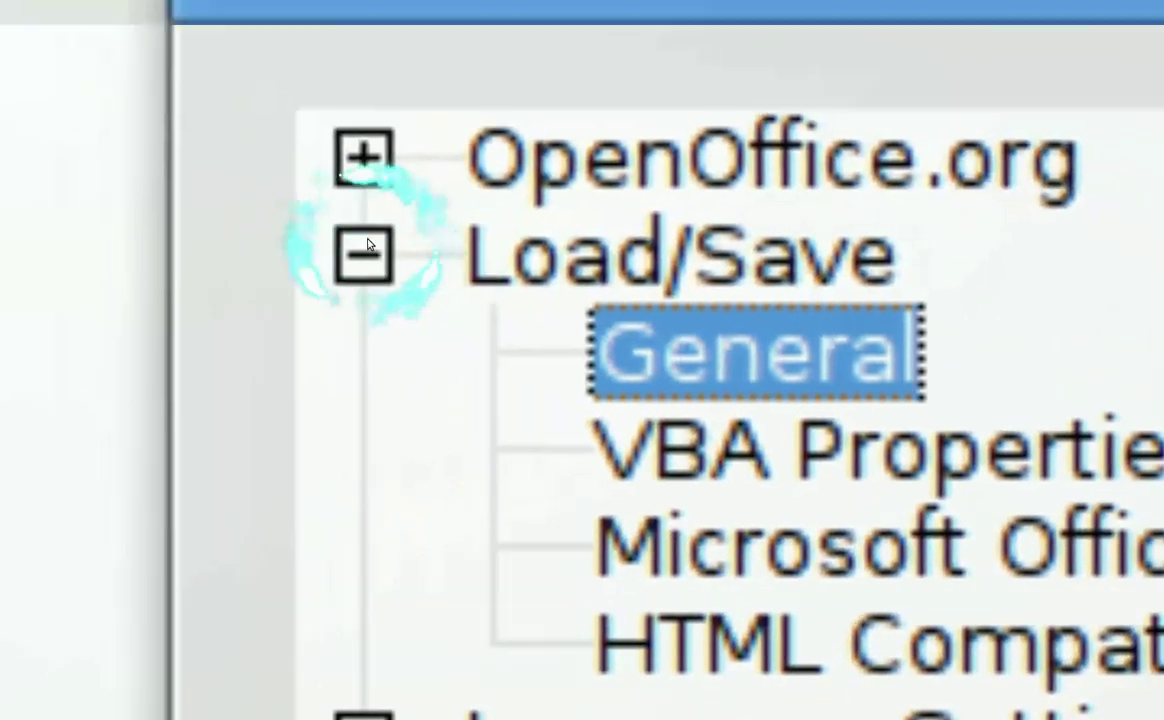
{"action": "left_click", "coordinate": [368, 245]}
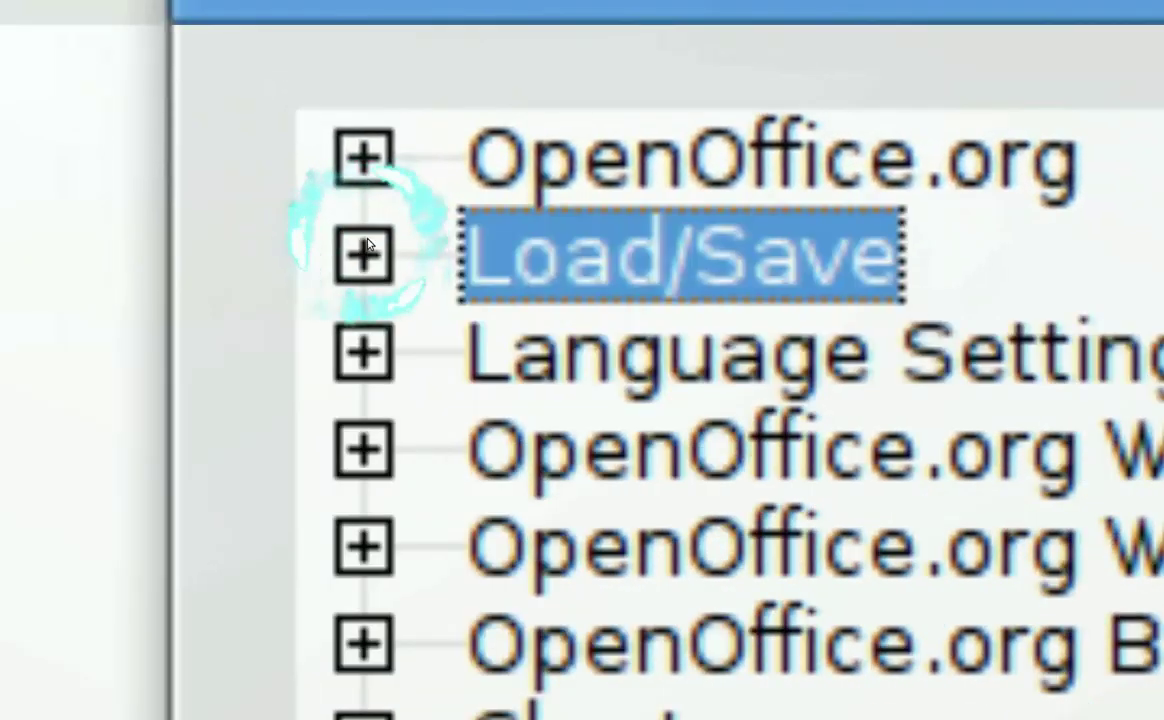
{"action": "left_click", "coordinate": [397, 256]}
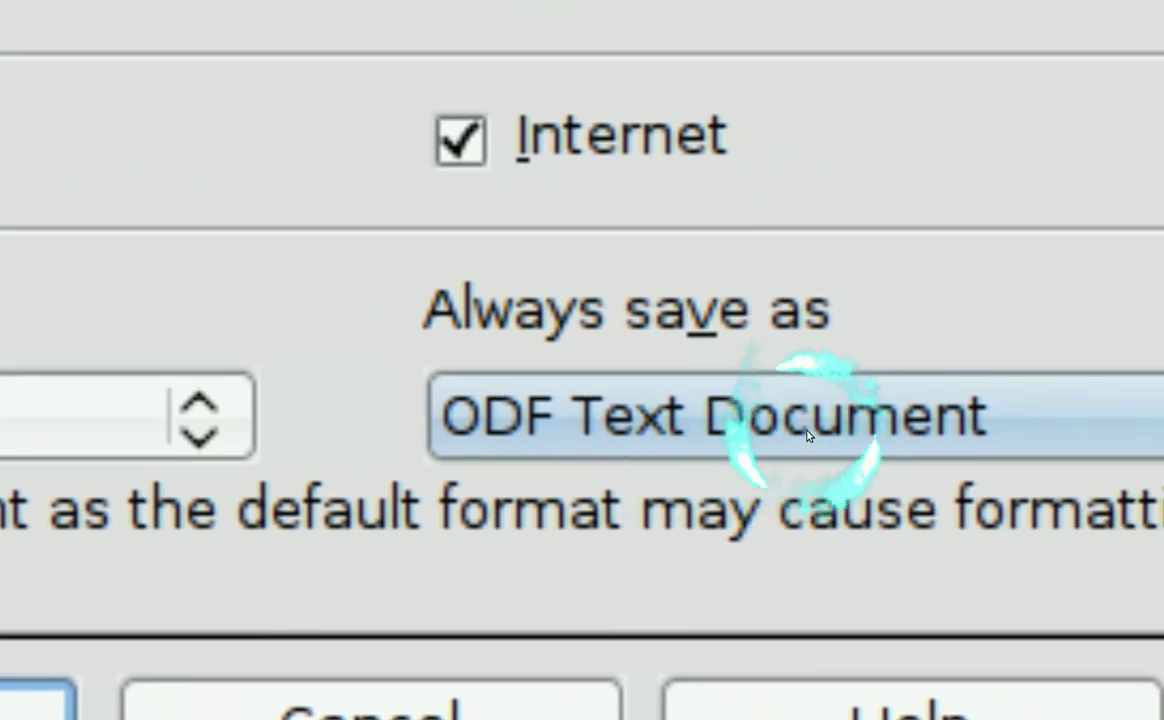
Set text documents to always save as Microsoft Word 97/2000/XP
{"action": "left_click", "coordinate": [808, 434]}
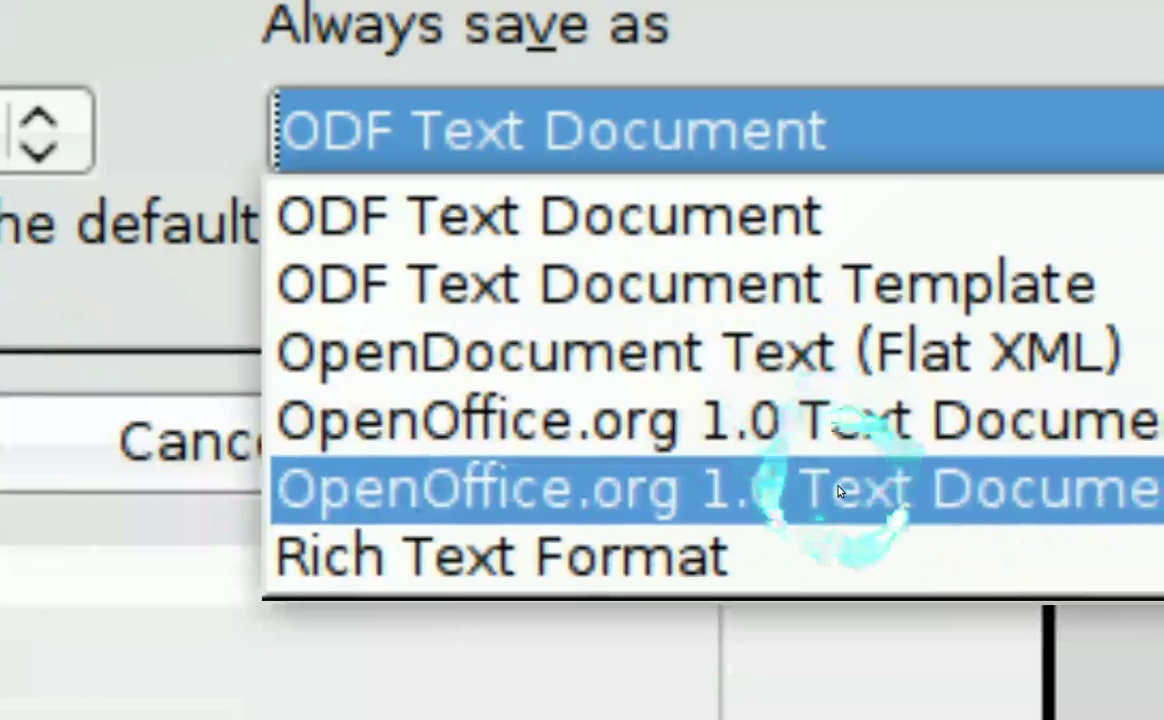
{"action": "scroll", "coordinate": [838, 490], "scroll_direction": "up", "scroll_amount": 1}
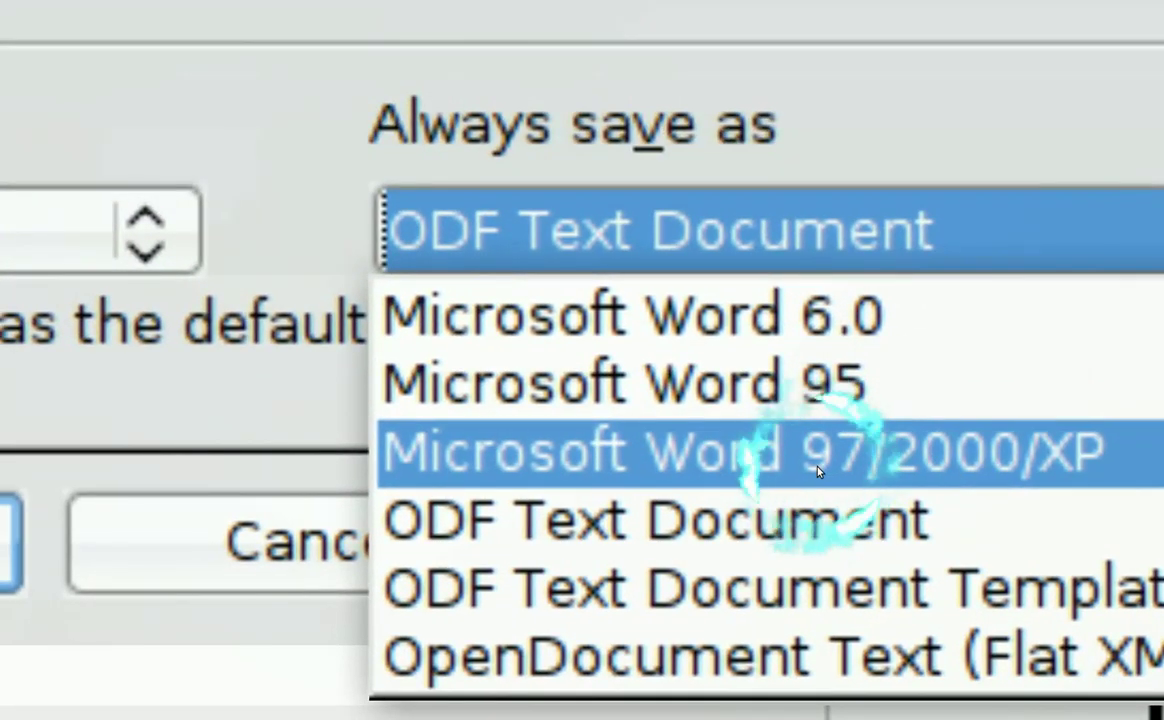
{"action": "left_click", "coordinate": [817, 470]}
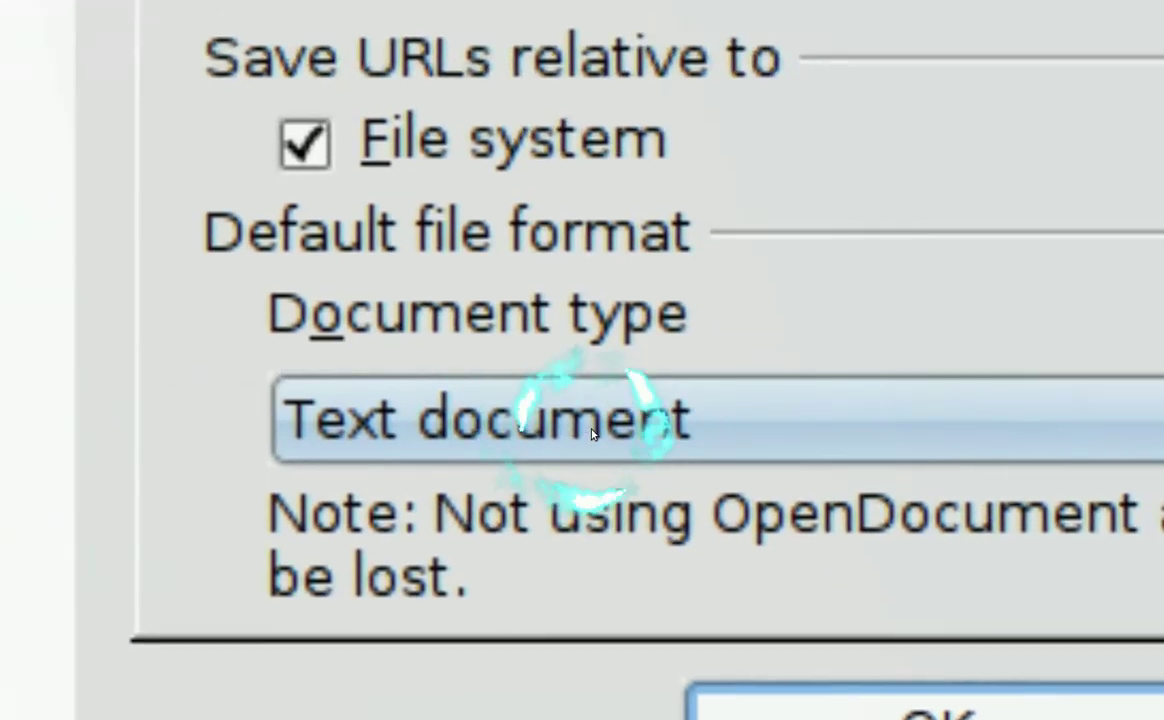
Switch the document type to Spreadsheet and make Microsoft Excel 97/2000/XP its default format
{"action": "left_click", "coordinate": [591, 432]}
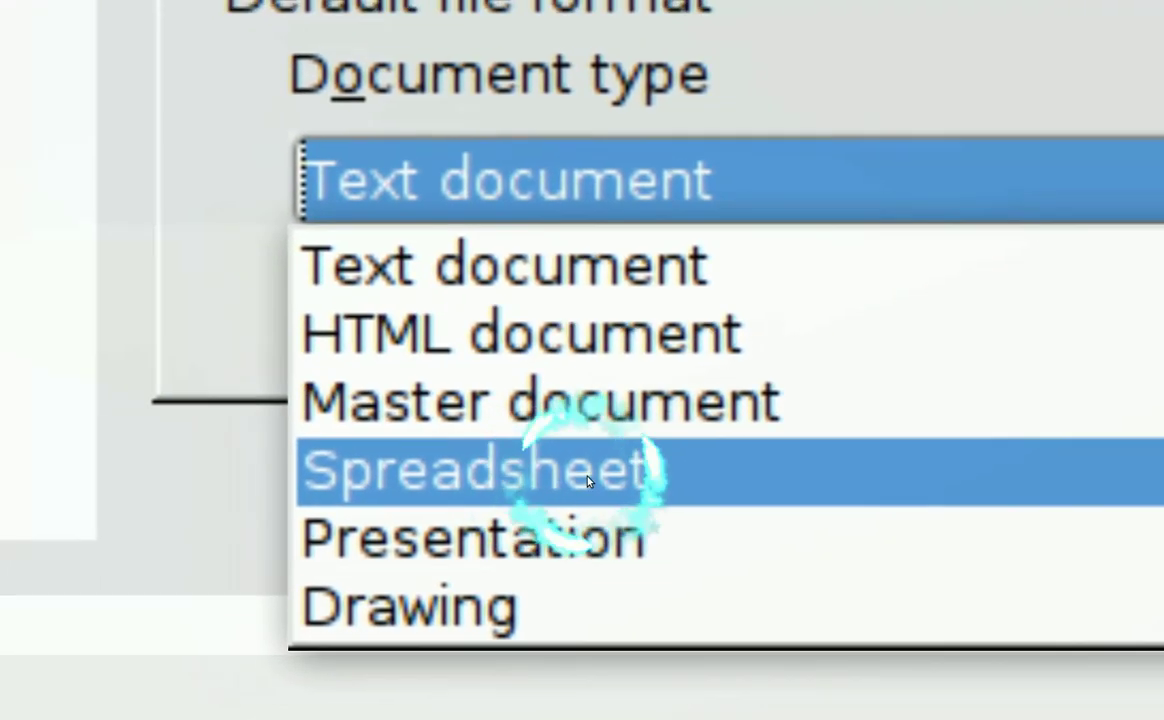
{"action": "left_click", "coordinate": [588, 481]}
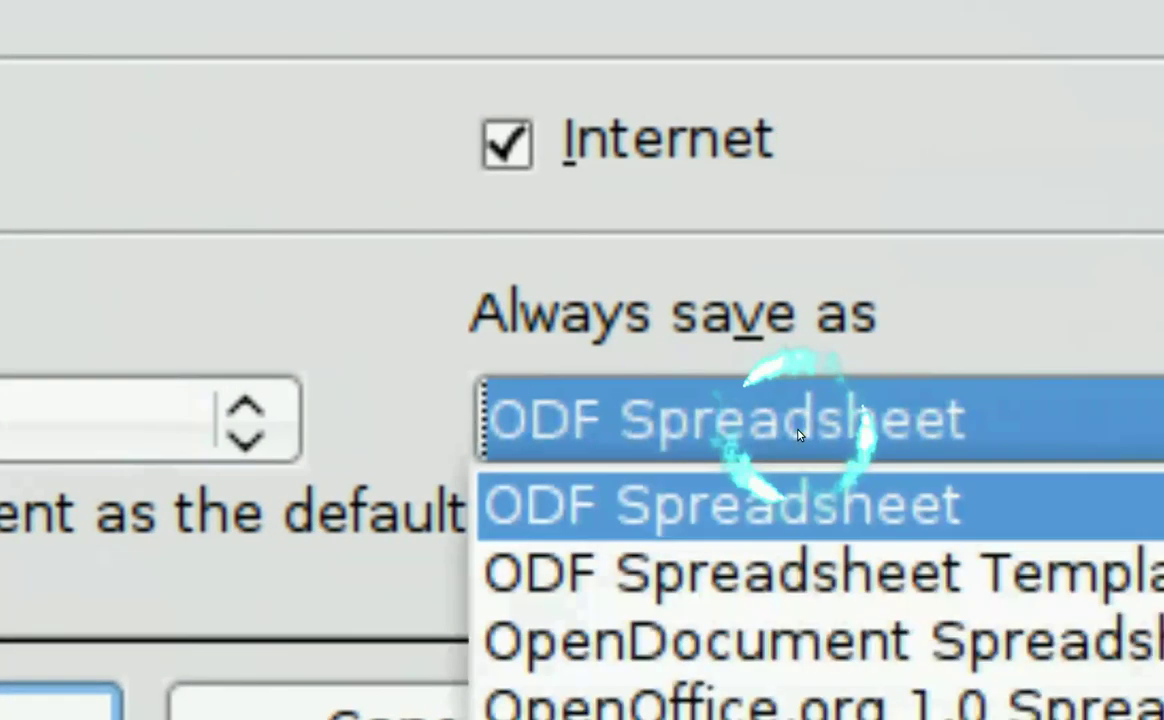
{"action": "scroll", "coordinate": [818, 470], "scroll_direction": "down", "scroll_amount": 3}
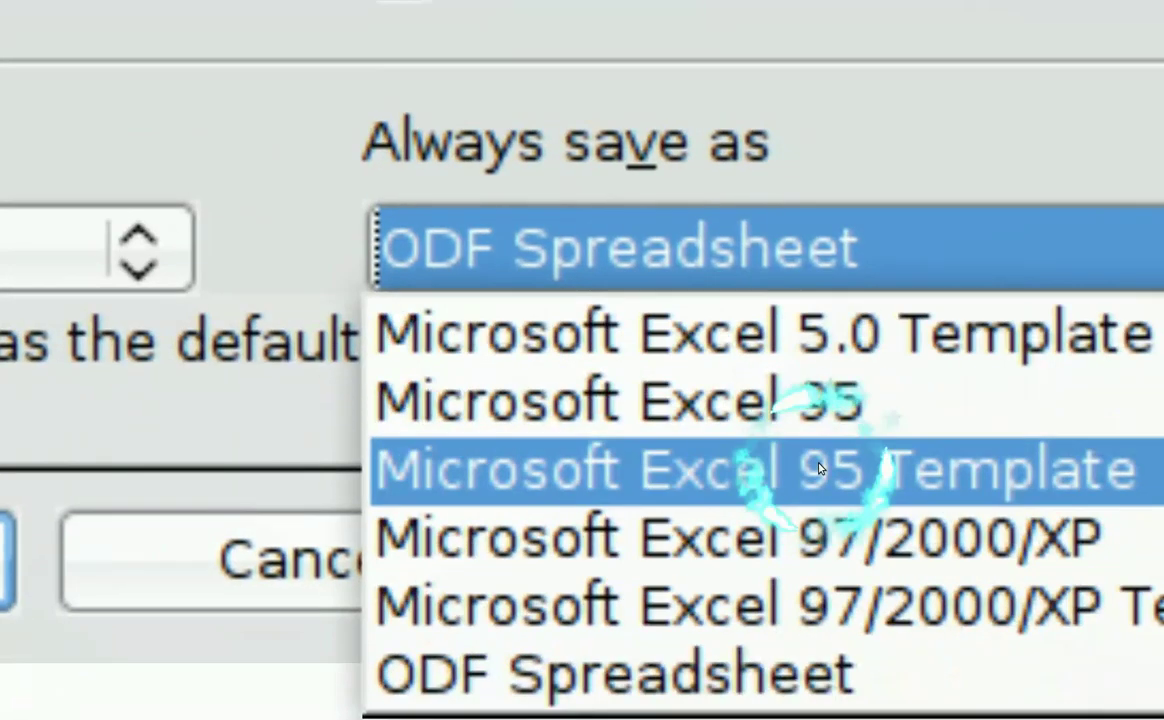
{"action": "scroll", "coordinate": [818, 470], "scroll_direction": "up", "scroll_amount": 3}
{"action": "scroll", "coordinate": [818, 470], "scroll_direction": "down", "scroll_amount": 3}
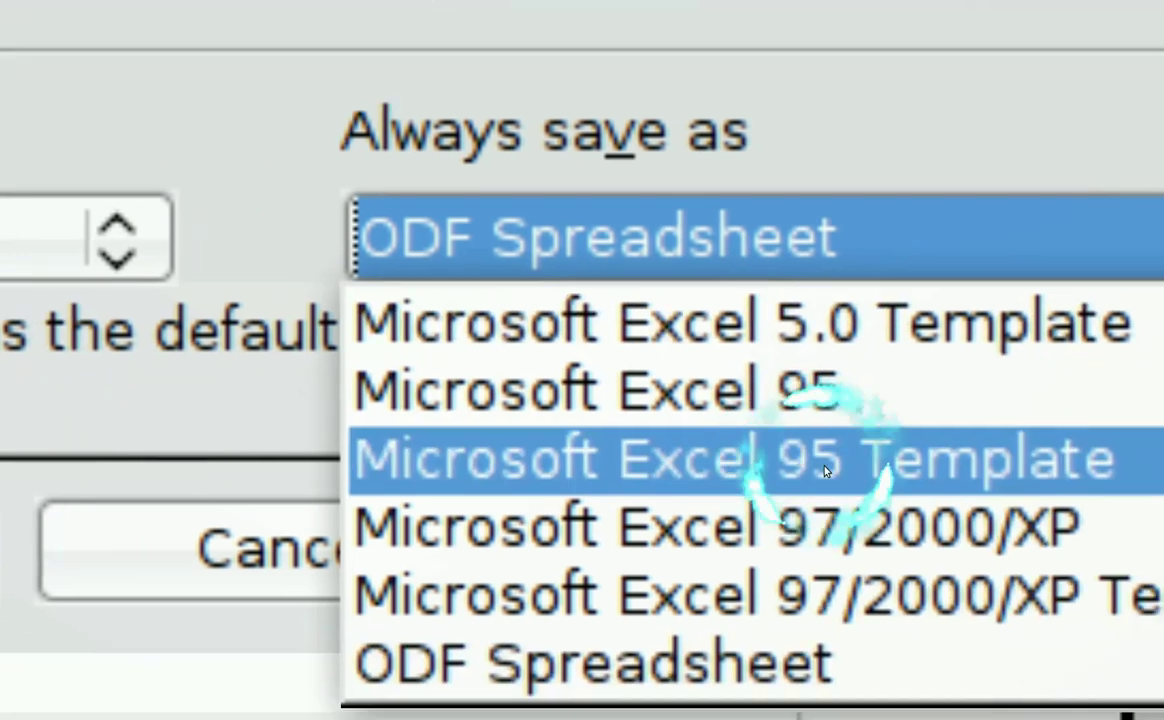
{"action": "left_click", "coordinate": [840, 481]}
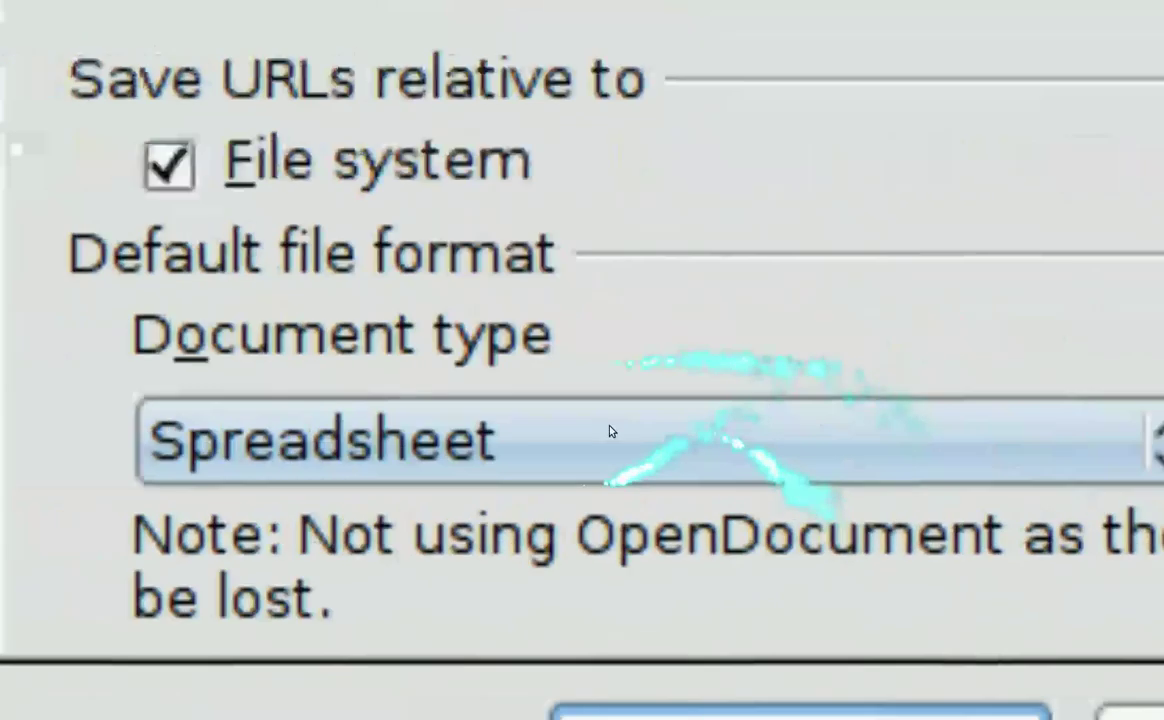
Switch the document type to Presentation and make Microsoft PowerPoint 97/2000/XP its default format
{"action": "left_click", "coordinate": [612, 432]}
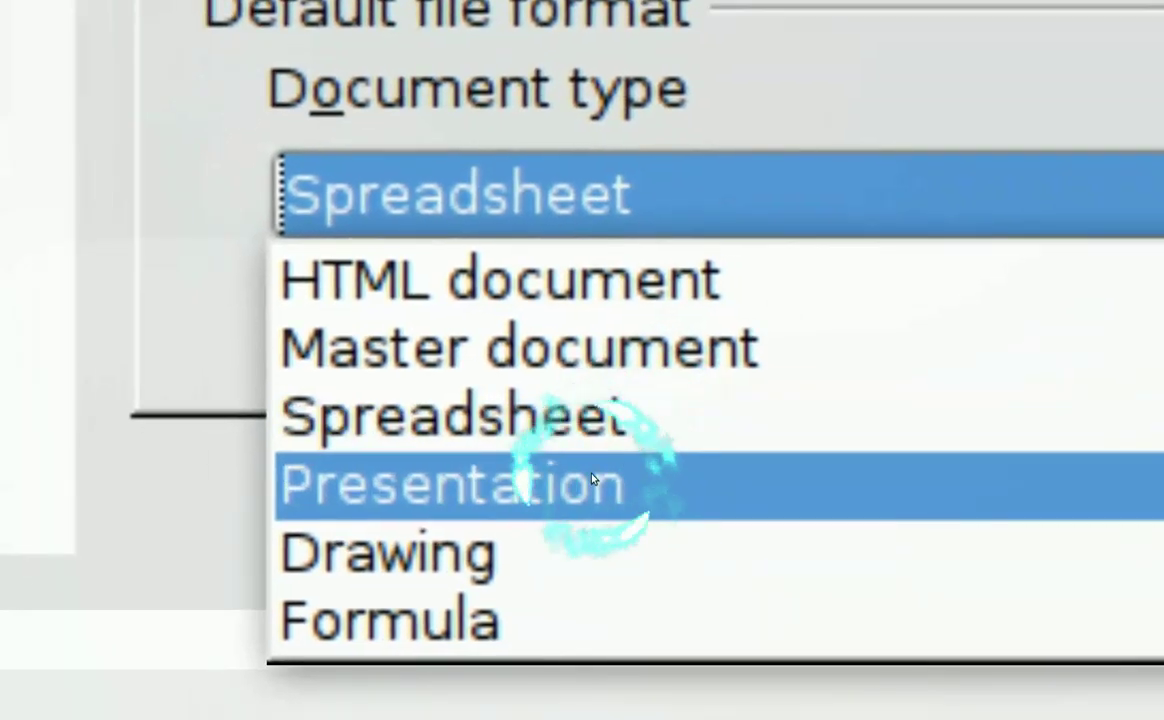
{"action": "left_click", "coordinate": [592, 480]}
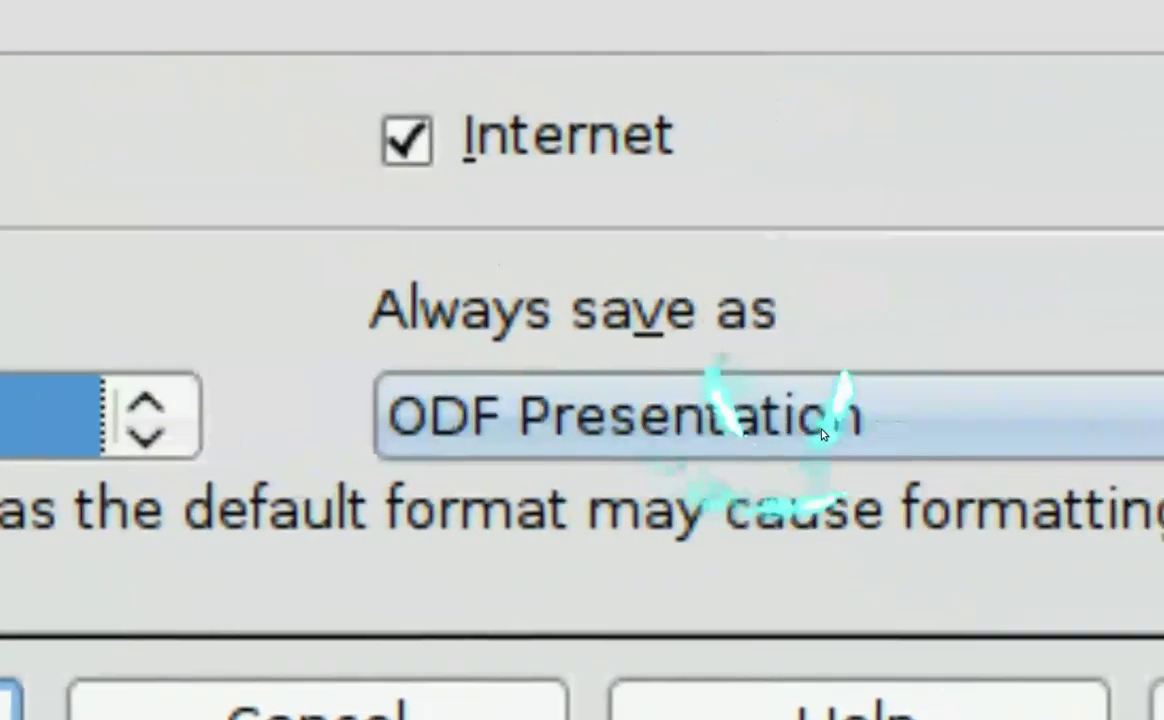
{"action": "left_click", "coordinate": [822, 432]}
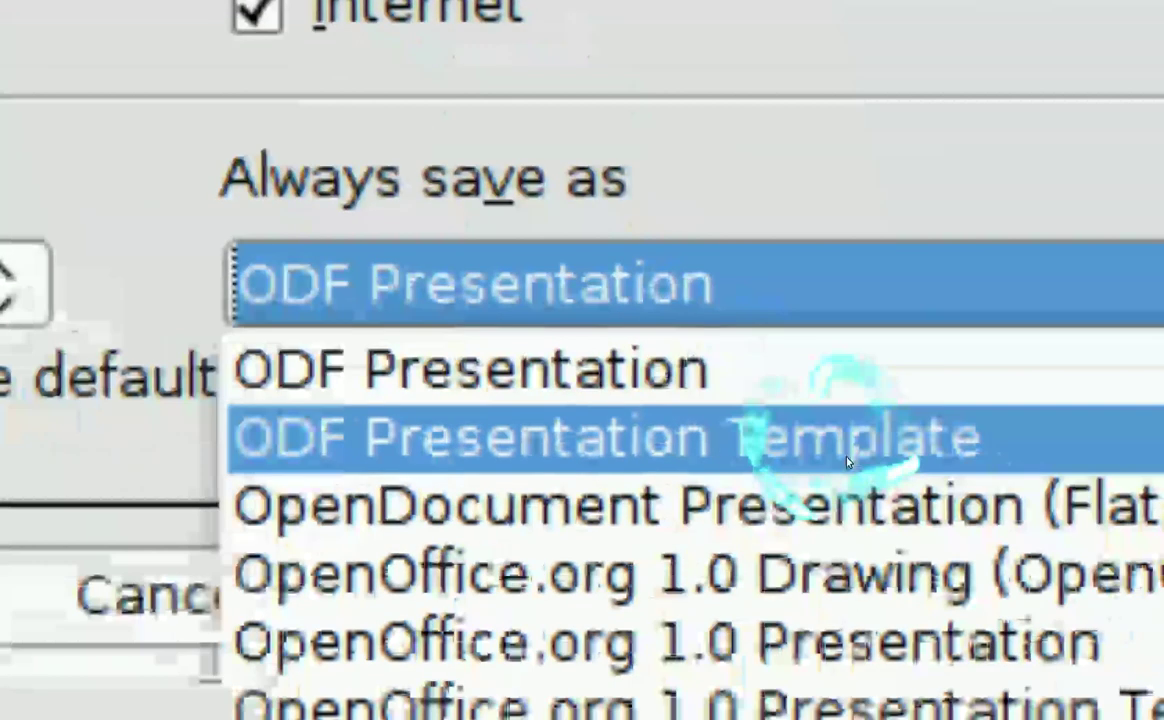
{"action": "scroll", "coordinate": [873, 480], "scroll_direction": "up", "scroll_amount": 3}
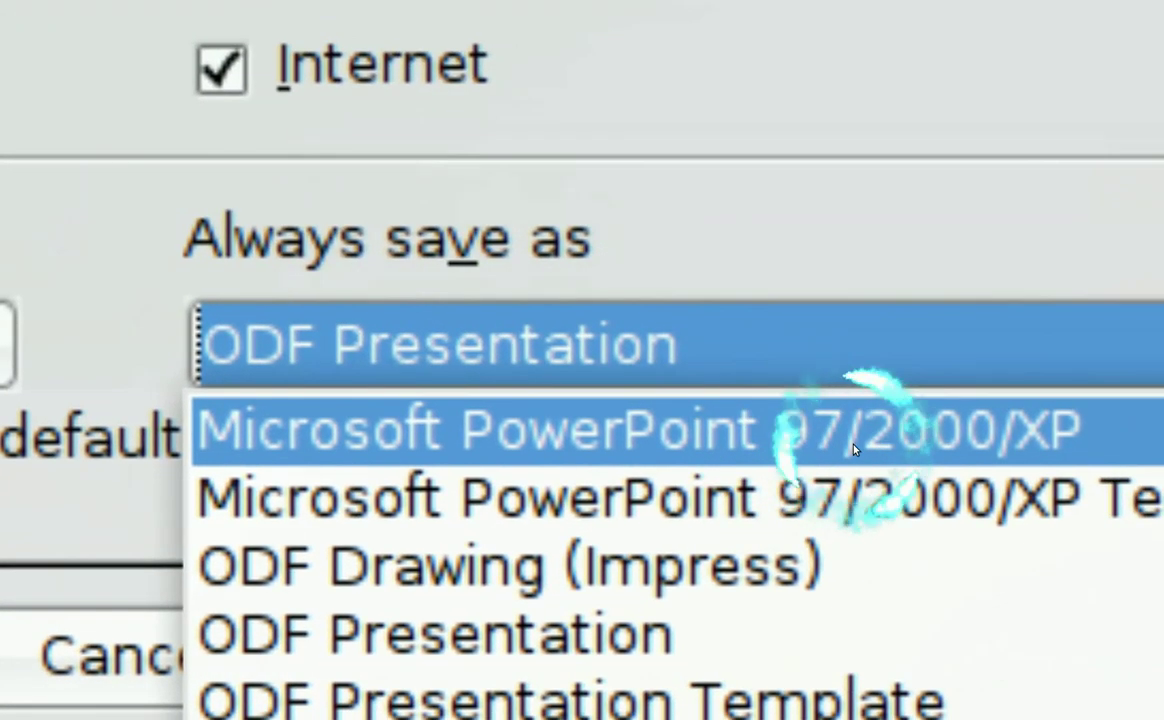
{"action": "left_click", "coordinate": [848, 449]}
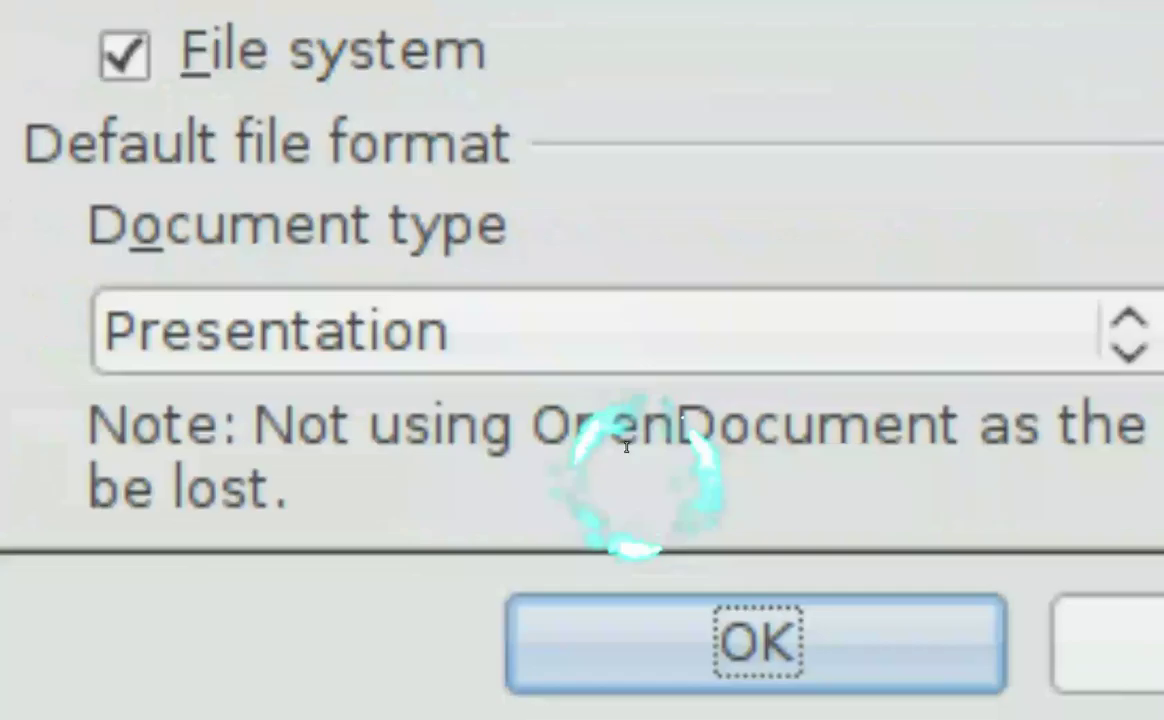
Confirm the Options window with Enter, then open the File menu to check the save format
{"action": "key", "text": "Return"}
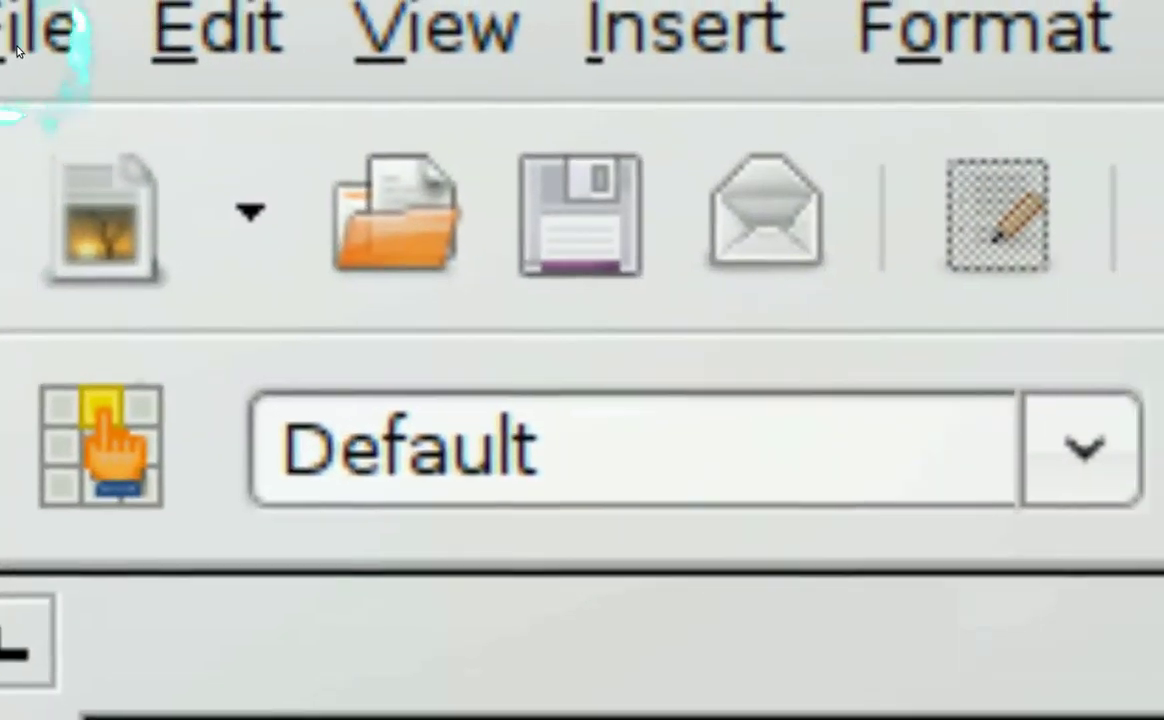
{"action": "left_click", "coordinate": [18, 48]}
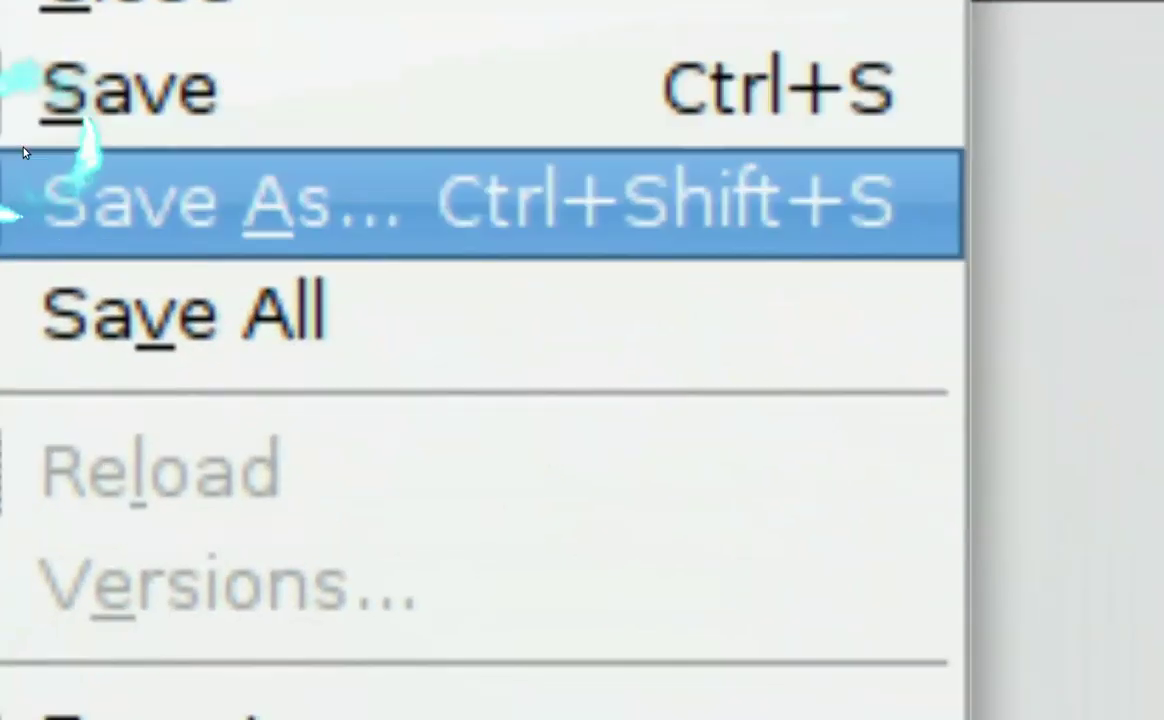